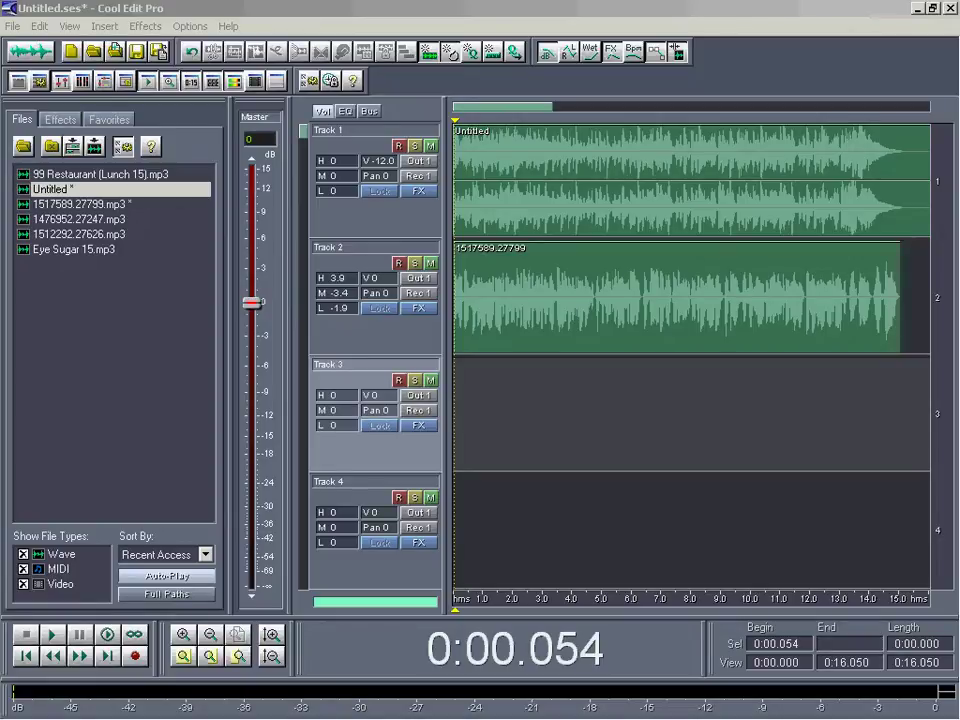
- Play the session and pull Track 1's volume below -12 dB to audition it
click(722, 25)
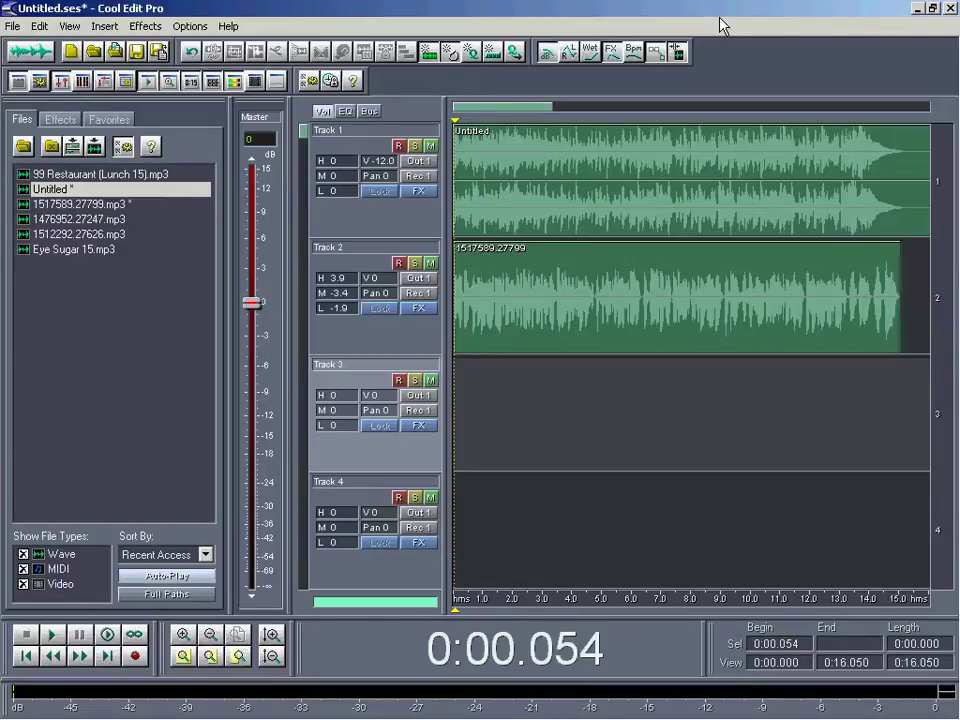
click(112, 637)
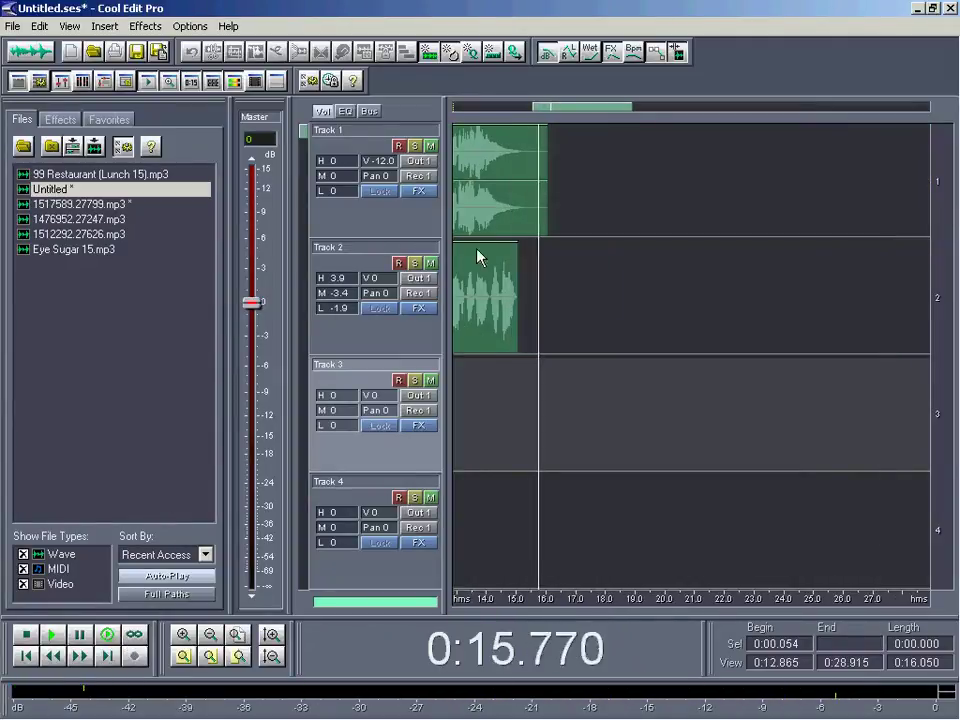
drag(581, 110, 438, 121)
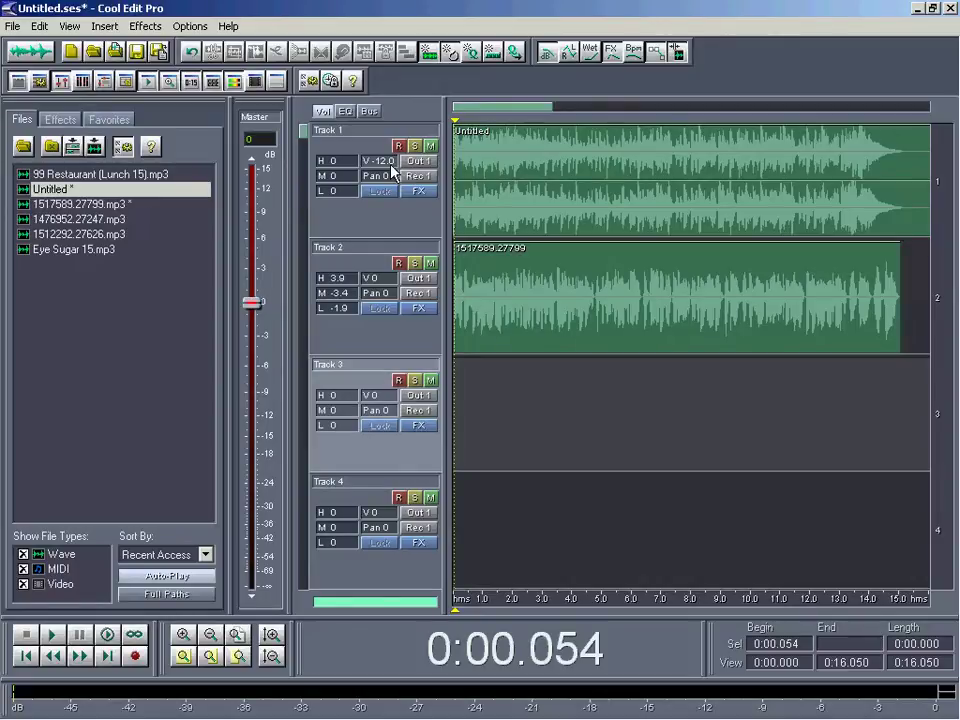
drag(391, 172, 330, 170)
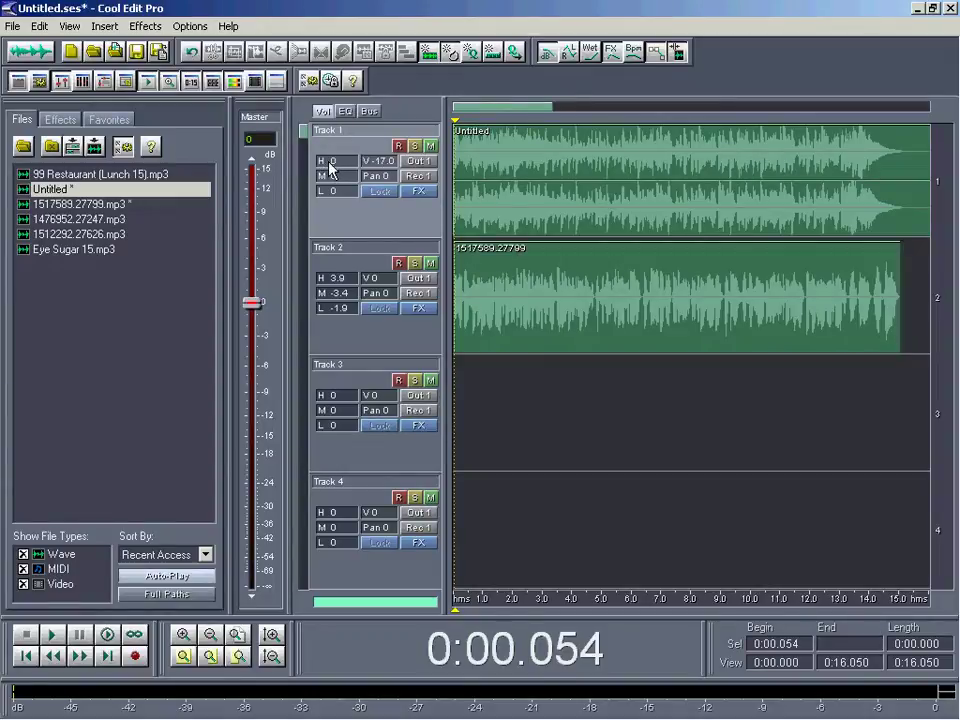
key(space)
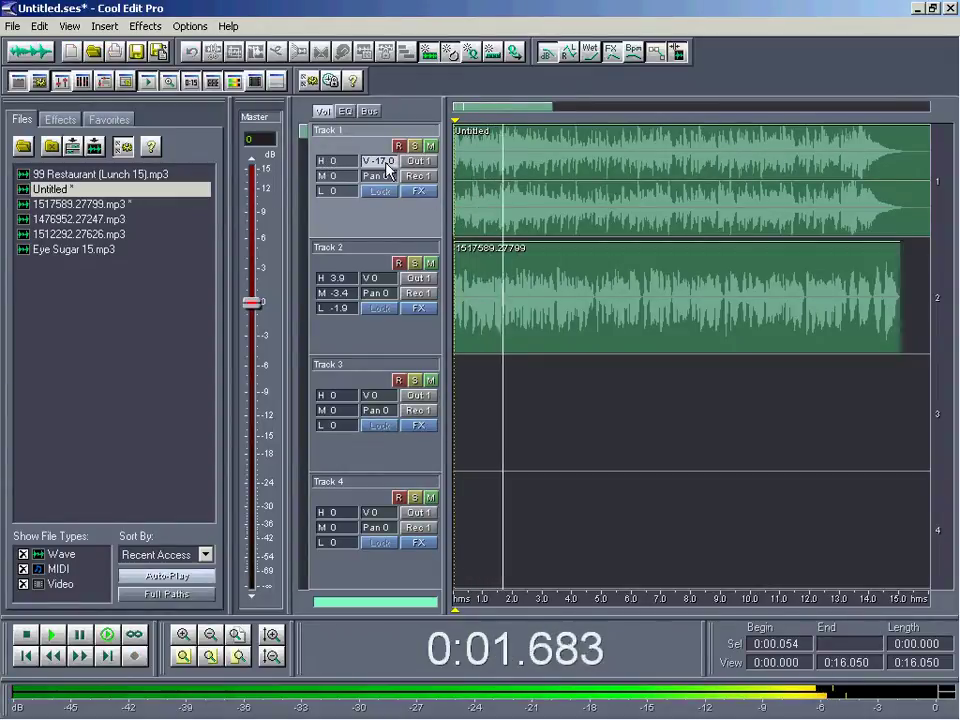
- Audition Track 1 near -20 dB from 1.1 and 4.35 seconds, then raise it back to -12.0
drag(388, 170, 339, 166)
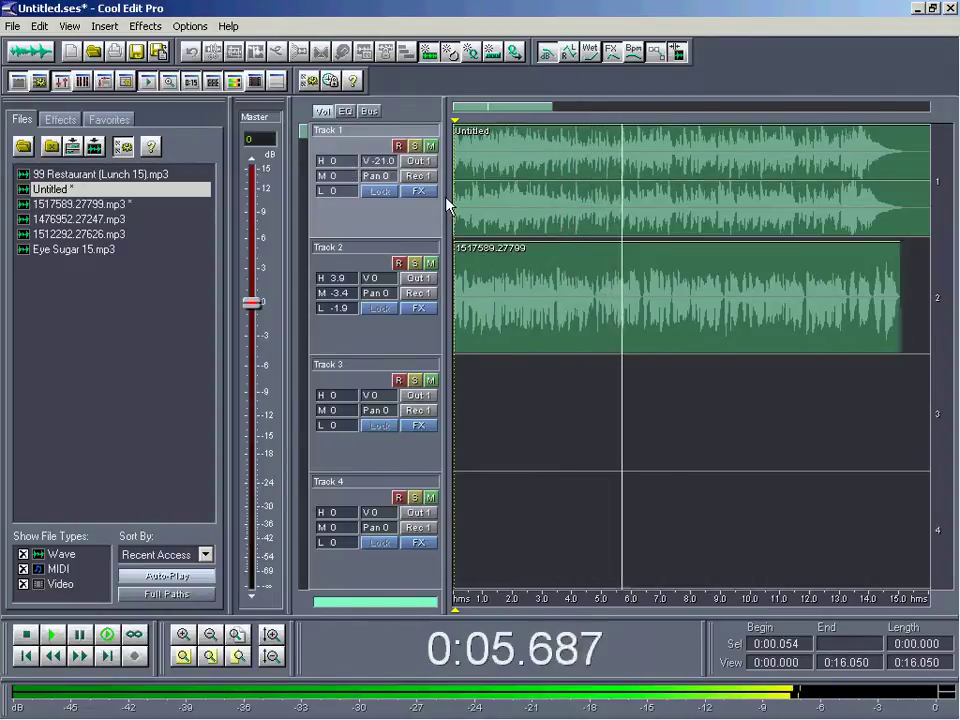
click(487, 205)
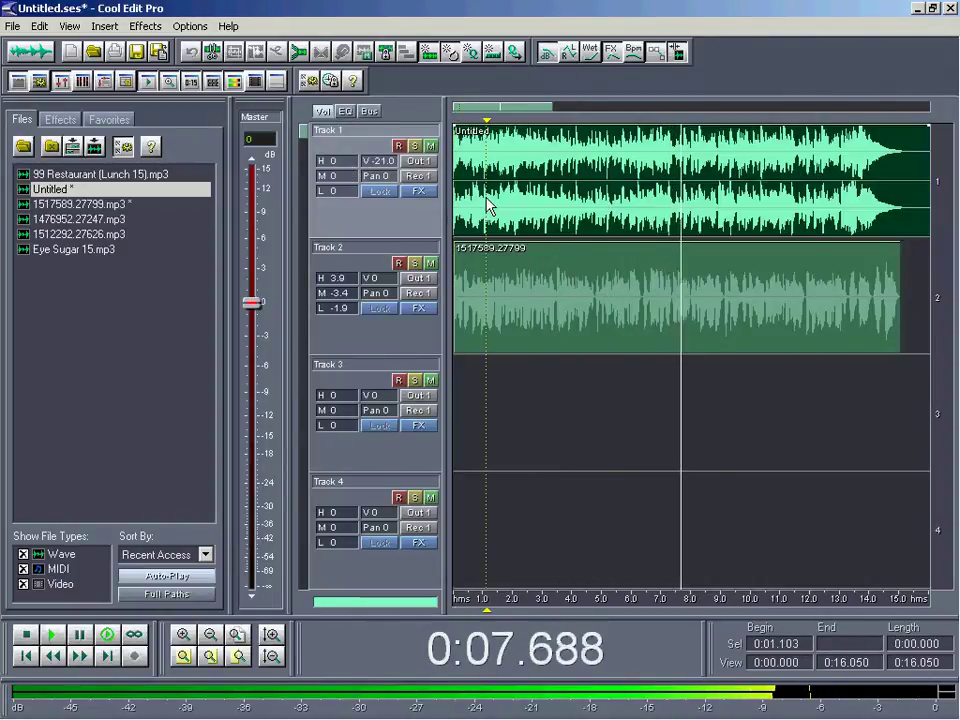
key(space)
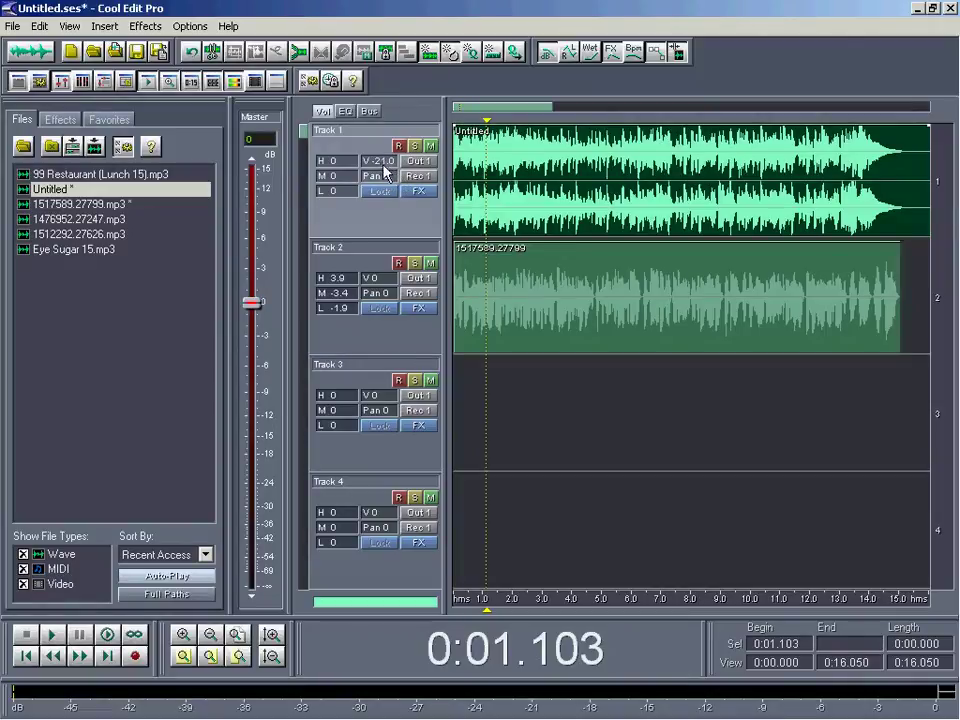
key(space)
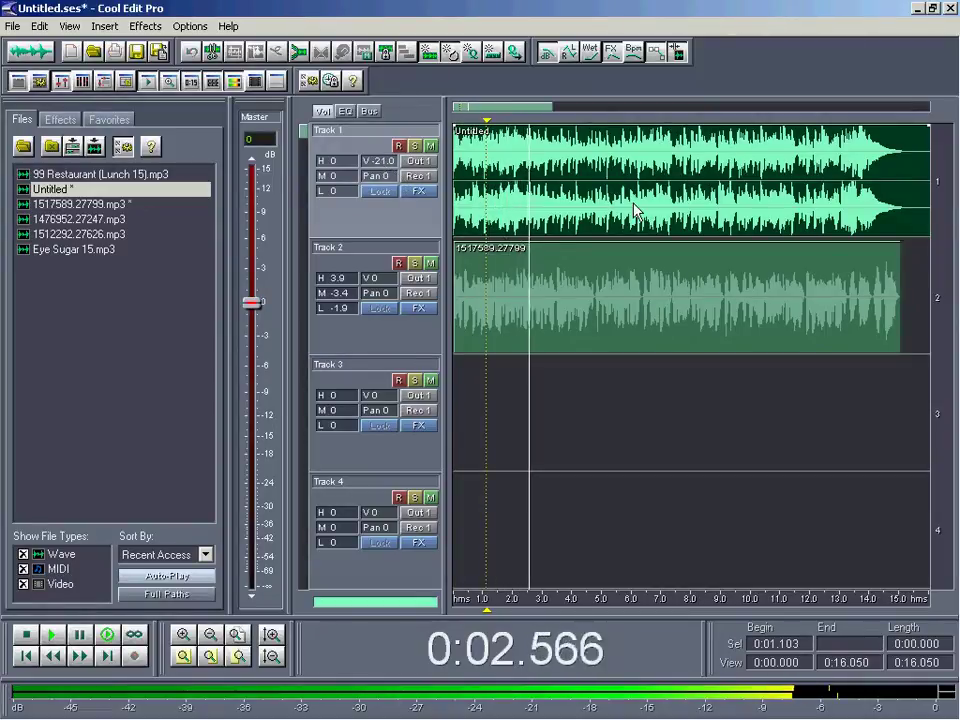
click(584, 205)
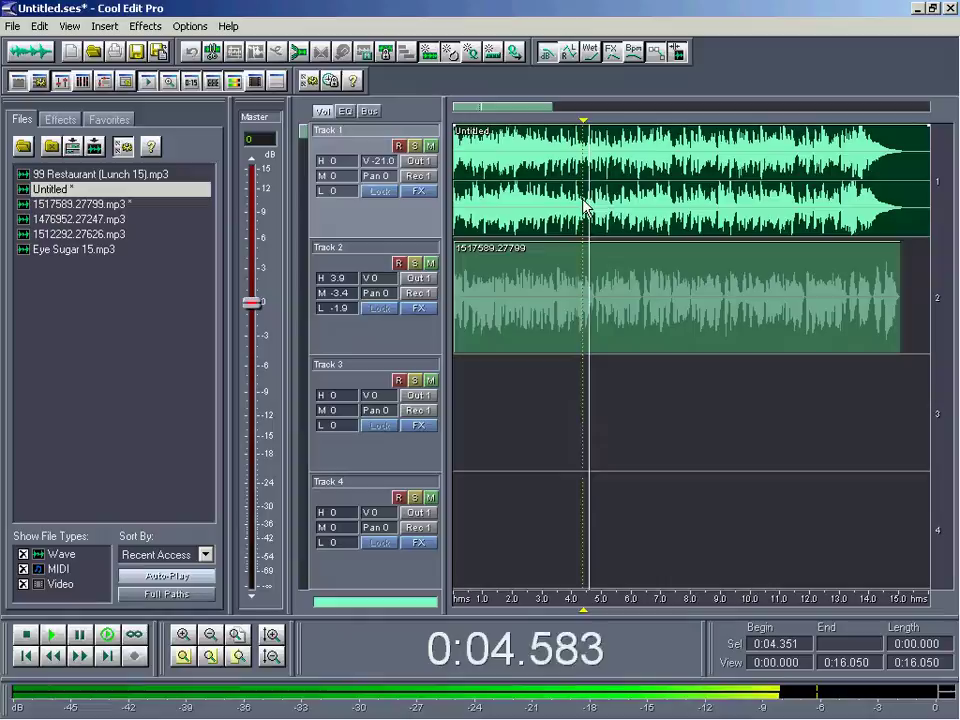
key(space)
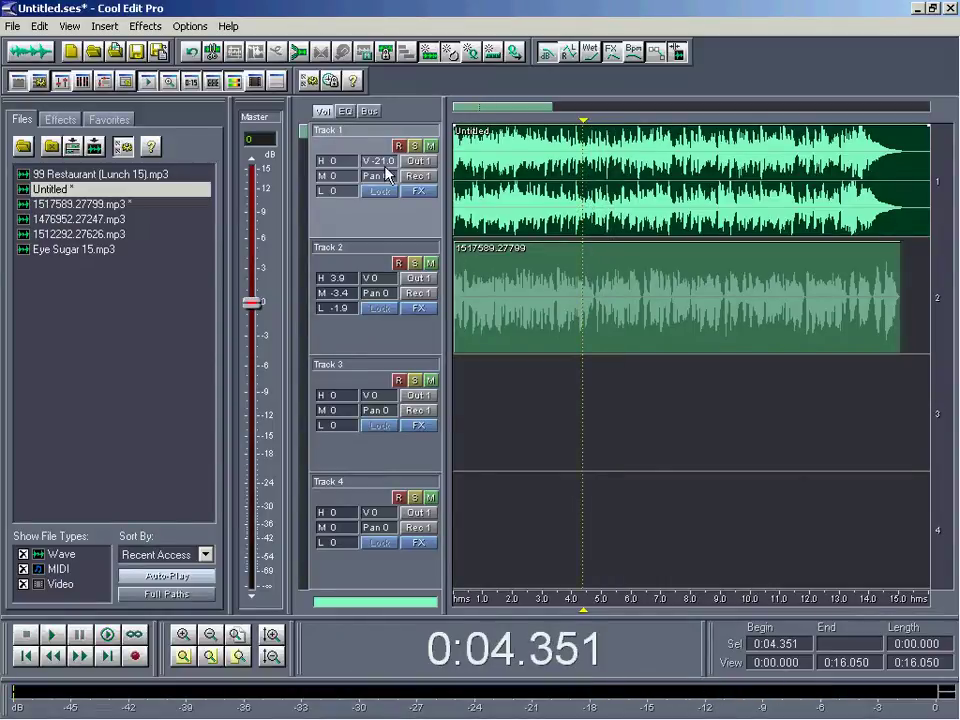
drag(388, 172, 489, 171)
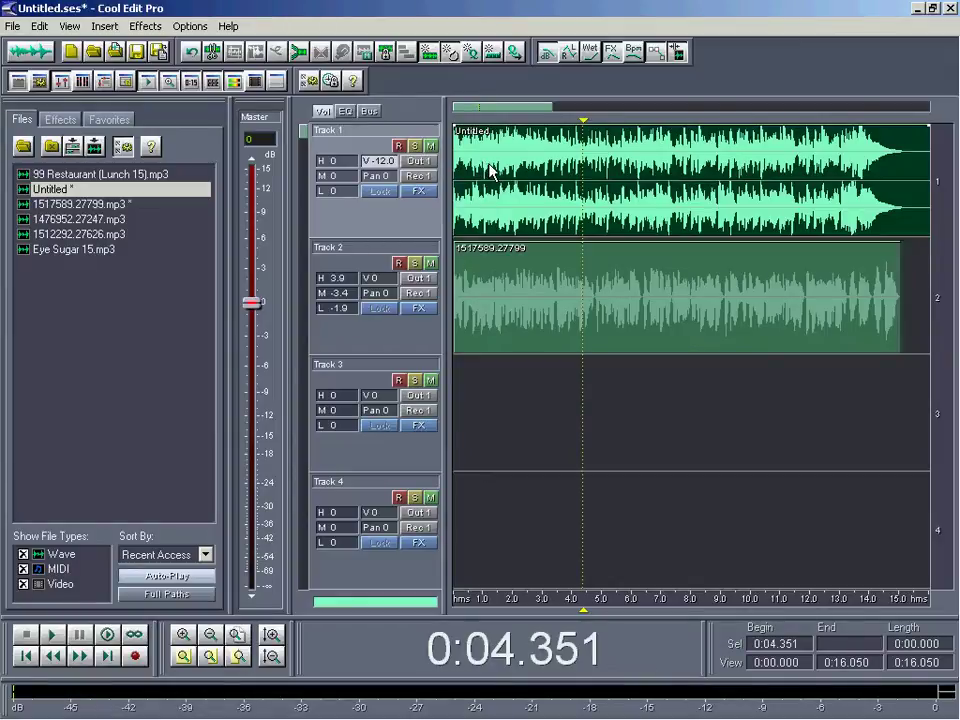
click(456, 378)
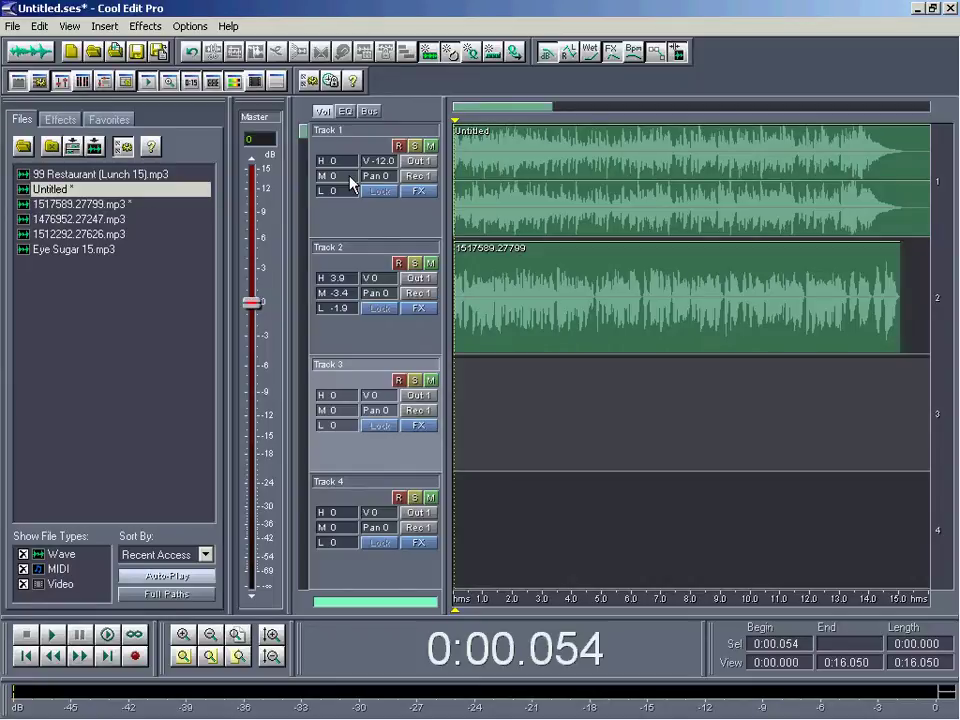
double_click(524, 288)
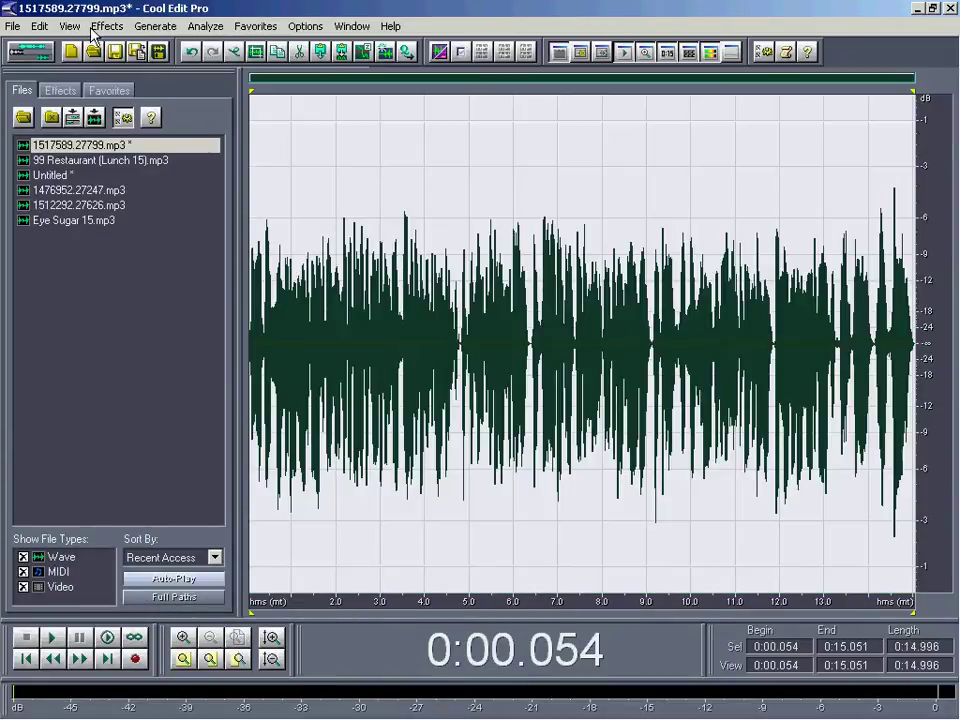
click(107, 26)
mouse_move(140, 149)
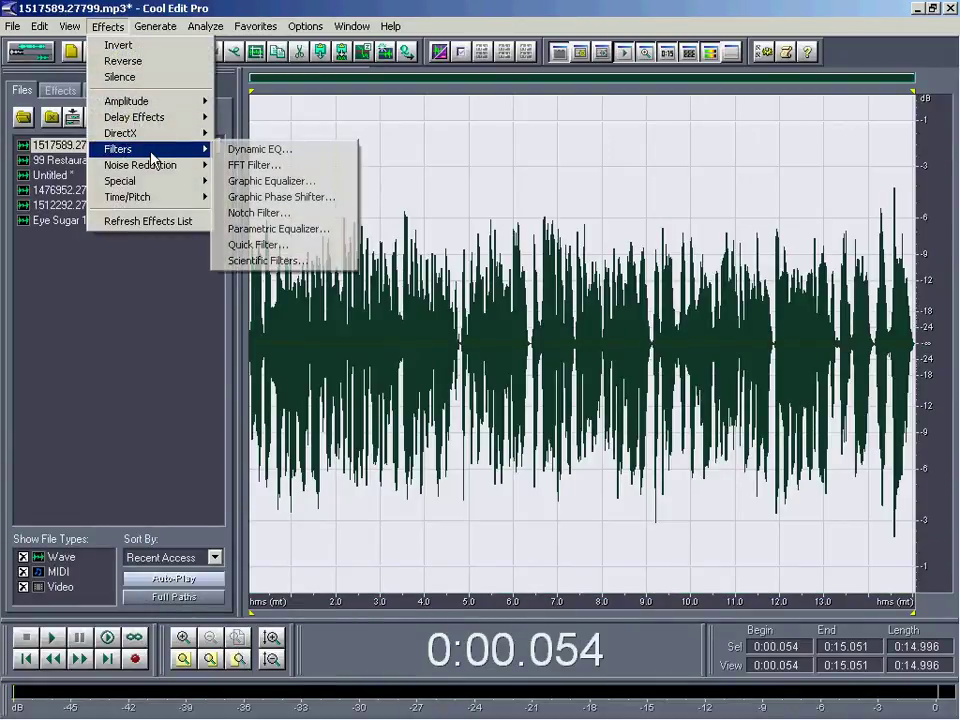
click(262, 180)
click(712, 515)
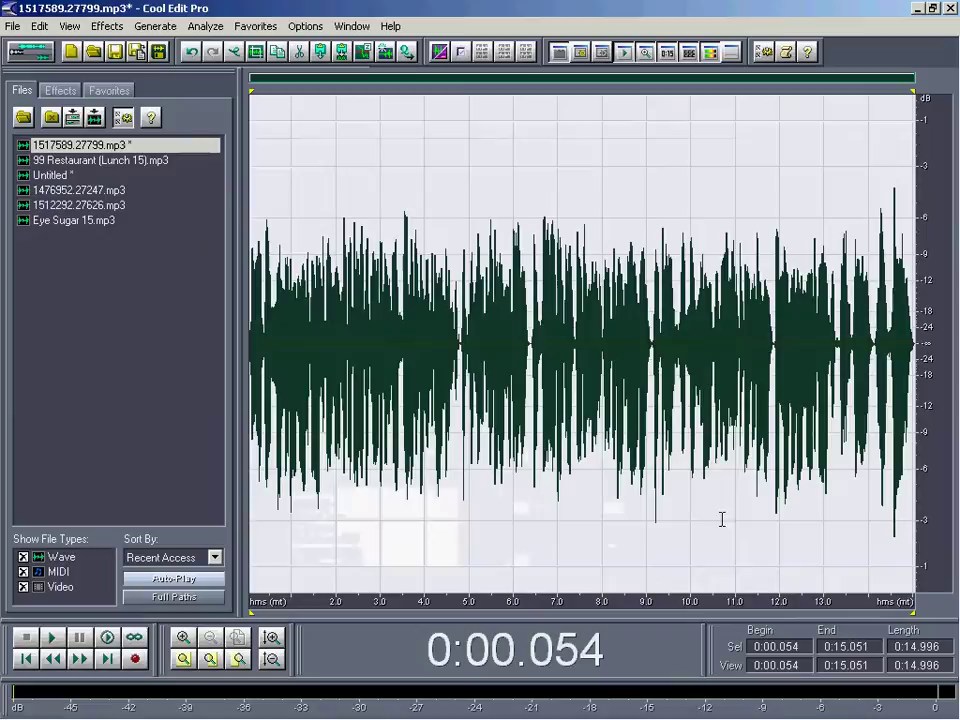
click(42, 60)
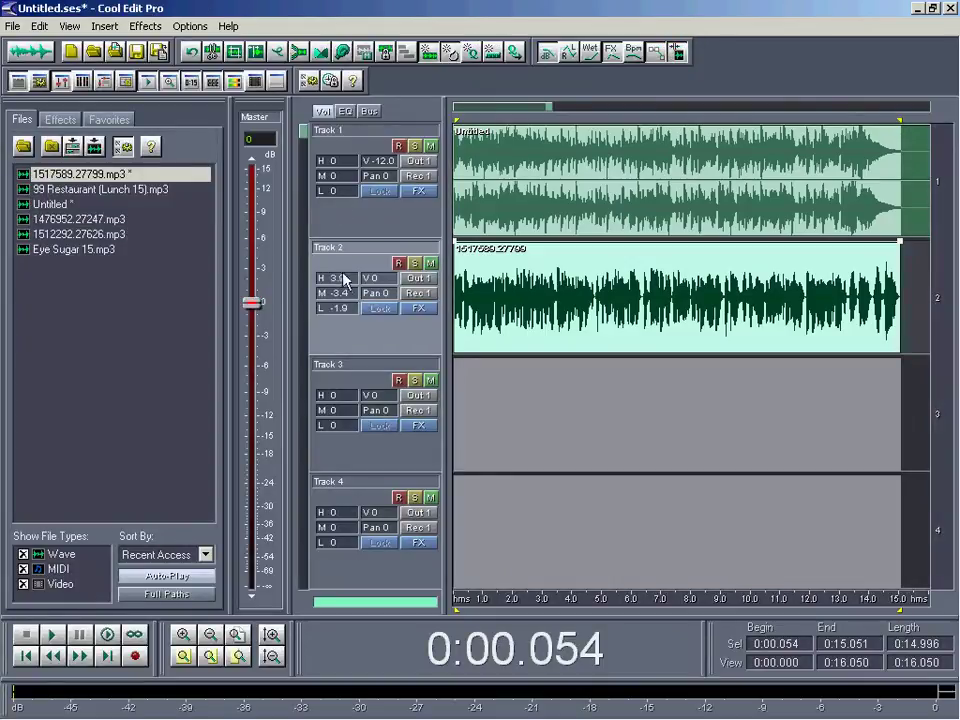
- Cut Track 1's mid EQ to -6.0 and play the session to compare the sound
click(540, 338)
key(Home)
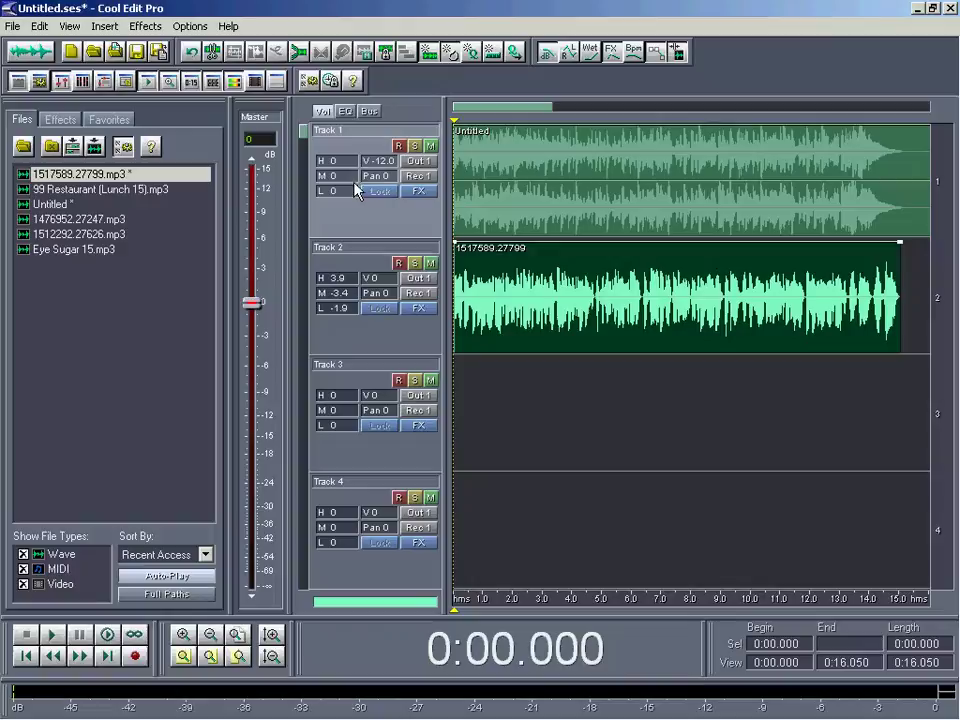
drag(341, 186, 302, 185)
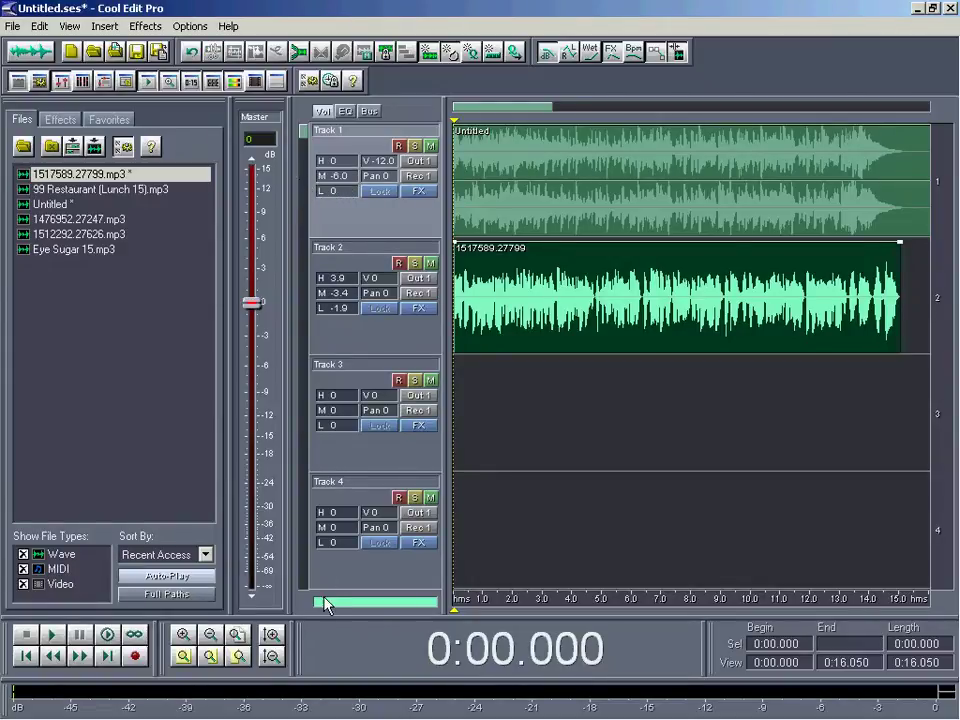
click(108, 638)
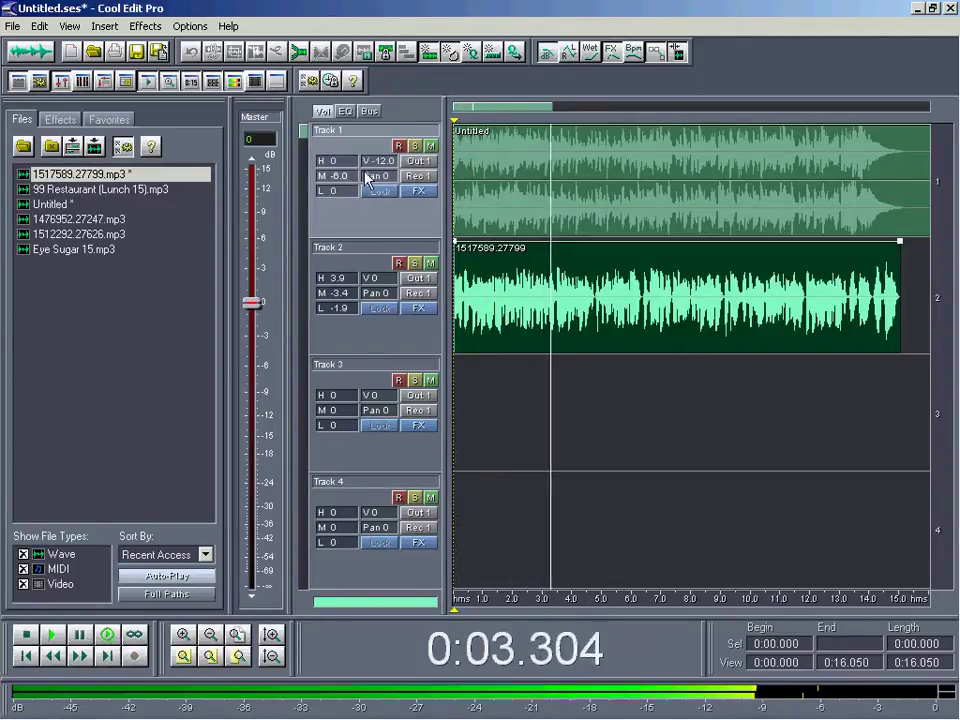
drag(350, 180, 315, 186)
key(space)
key(space)
- Lower Track 1's volume from -12 to -14.0 and play the quieter mix
drag(390, 165, 366, 172)
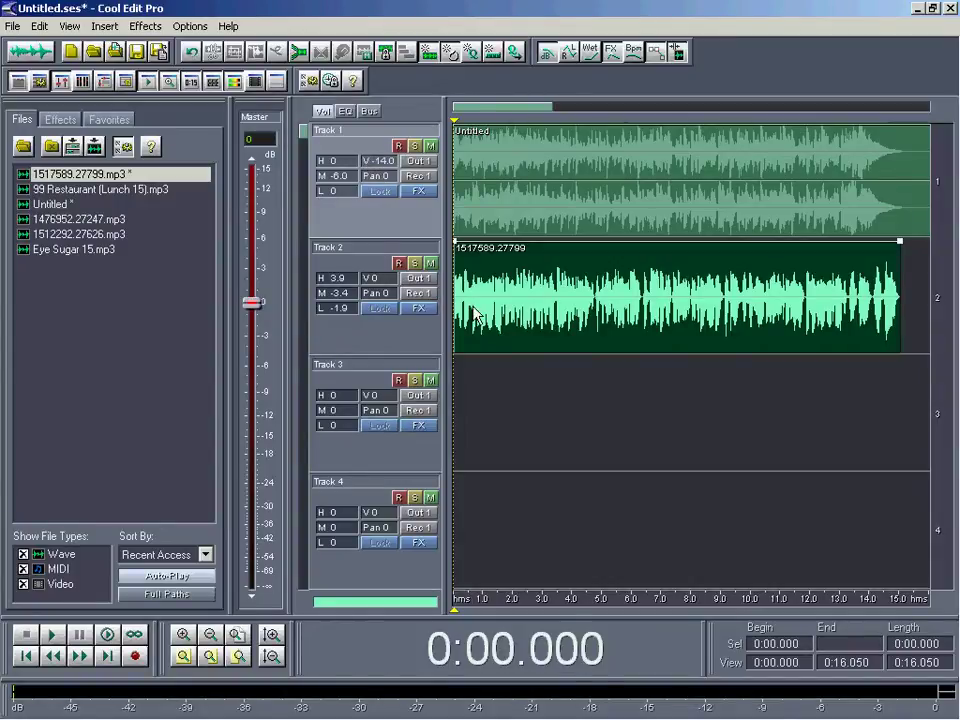
key(space)
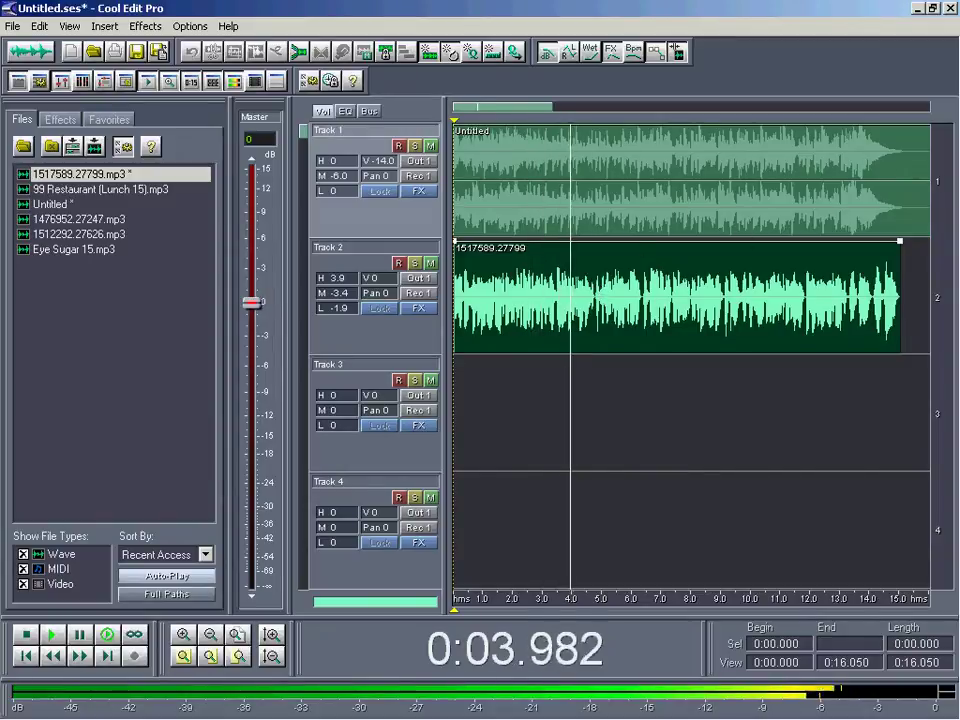
key(space)
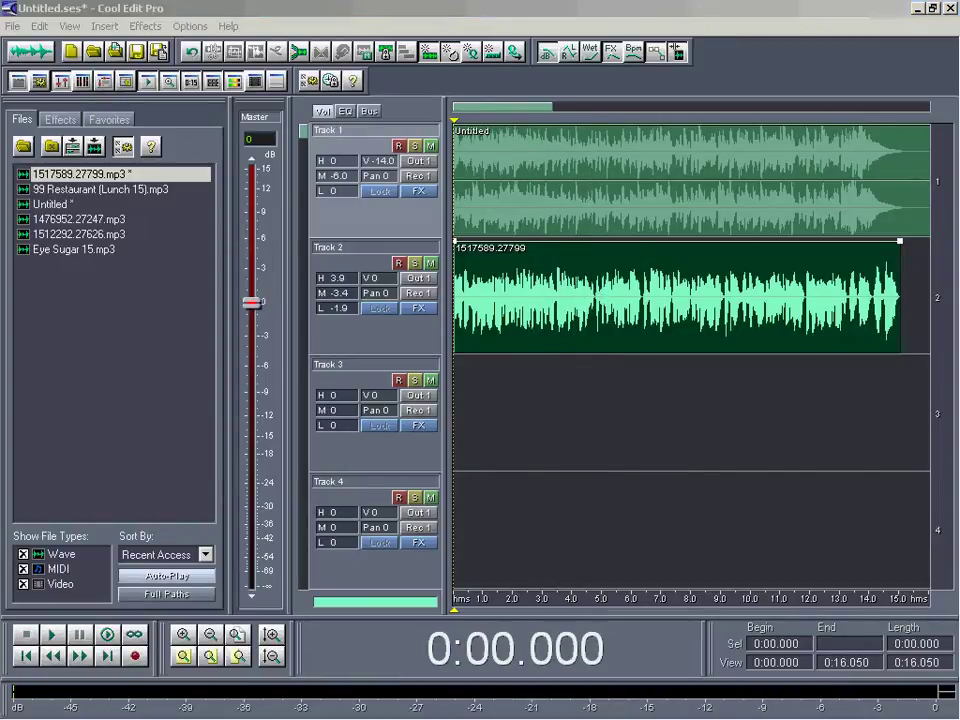
- In Paint, draw a flat frequency line labelled L, M and H
mouse_move(959, 71)
mouse_down()
mouse_move(429, 71)
mouse_move(433, 52)
mouse_move(394, 51)
mouse_move(406, 51)
mouse_up()
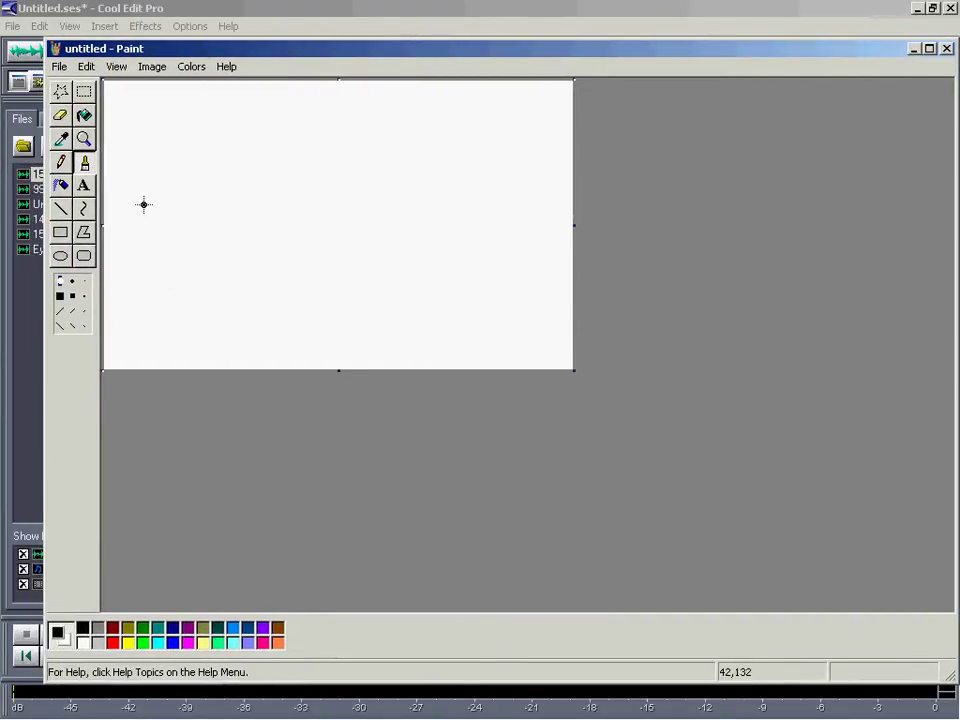
drag(123, 206, 555, 204)
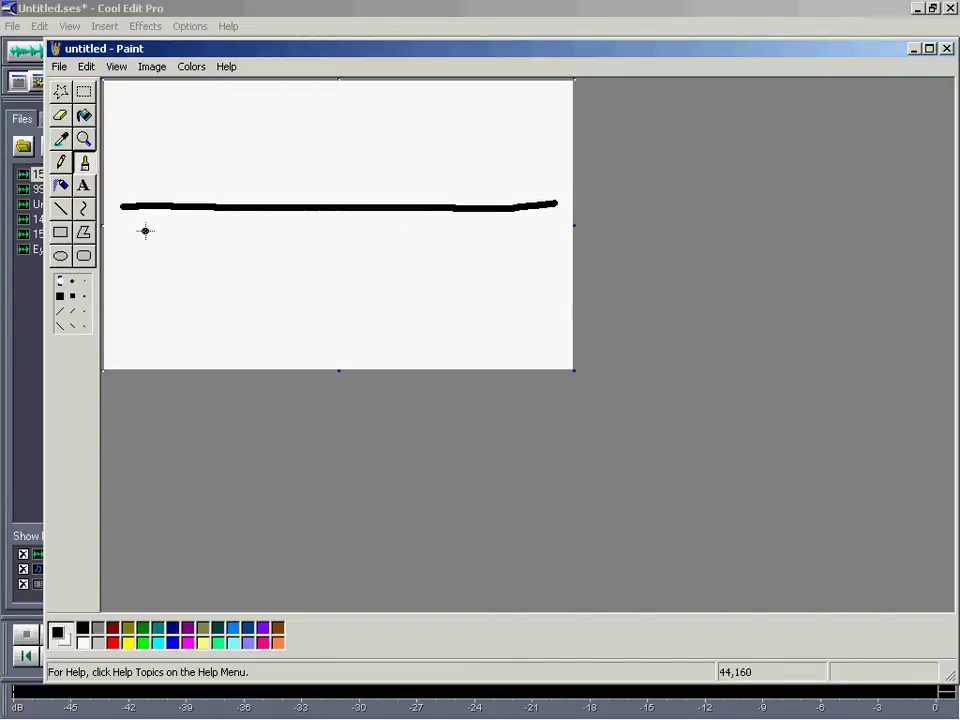
drag(145, 231, 172, 260)
mouse_move(296, 243)
mouse_down()
mouse_move(322, 246)
mouse_move(331, 260)
mouse_up()
mouse_move(501, 231)
mouse_down()
mouse_move(504, 256)
mouse_move(527, 249)
mouse_move(528, 271)
mouse_up()
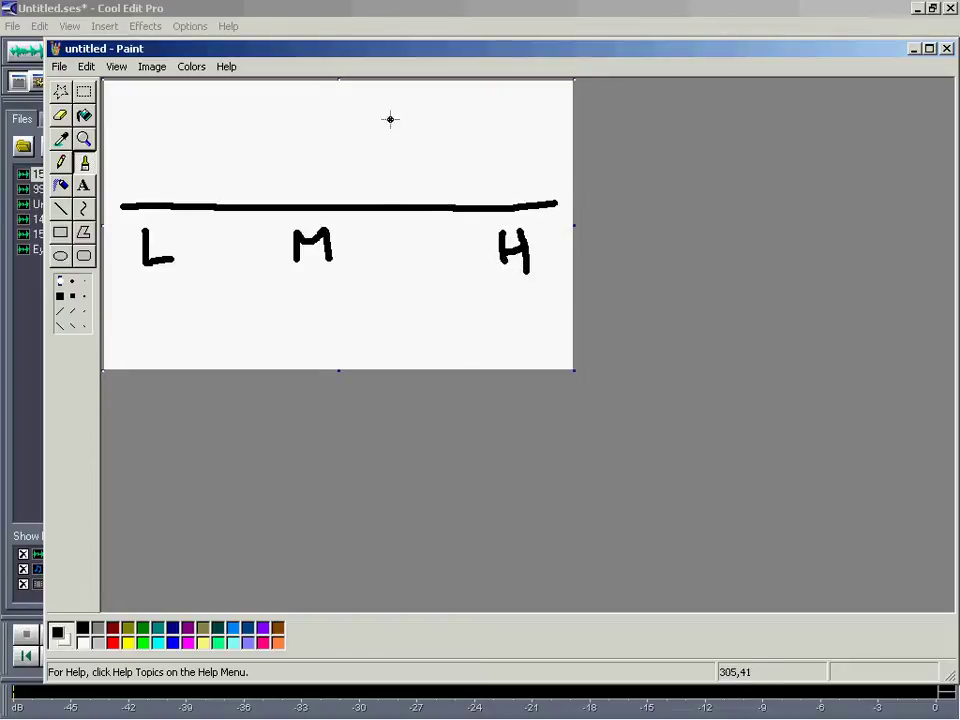
- Draw a bump with eyes and a frowning mouth above the middle of the line
mouse_move(370, 109)
mouse_down()
mouse_move(273, 118)
mouse_move(244, 155)
mouse_move(253, 188)
mouse_move(406, 190)
mouse_move(429, 157)
mouse_move(401, 115)
mouse_up()
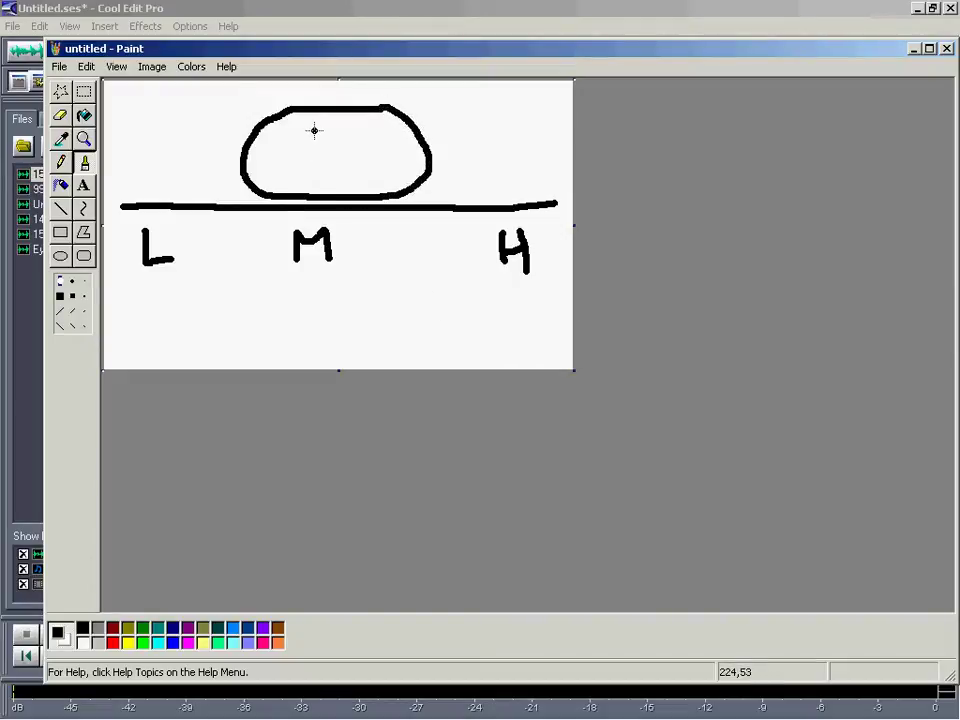
drag(327, 129, 326, 146)
mouse_move(290, 184)
mouse_down()
mouse_move(317, 162)
mouse_move(359, 177)
mouse_up()
- Start a new blank Paint image, discarding the first sketch unsaved
click(58, 66)
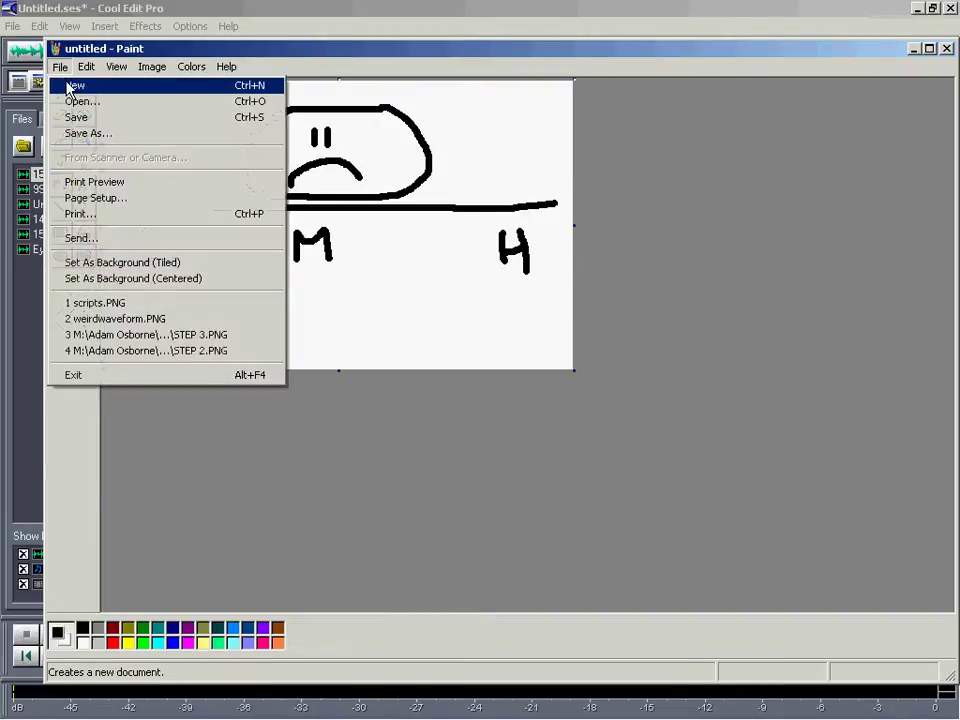
click(70, 86)
click(500, 393)
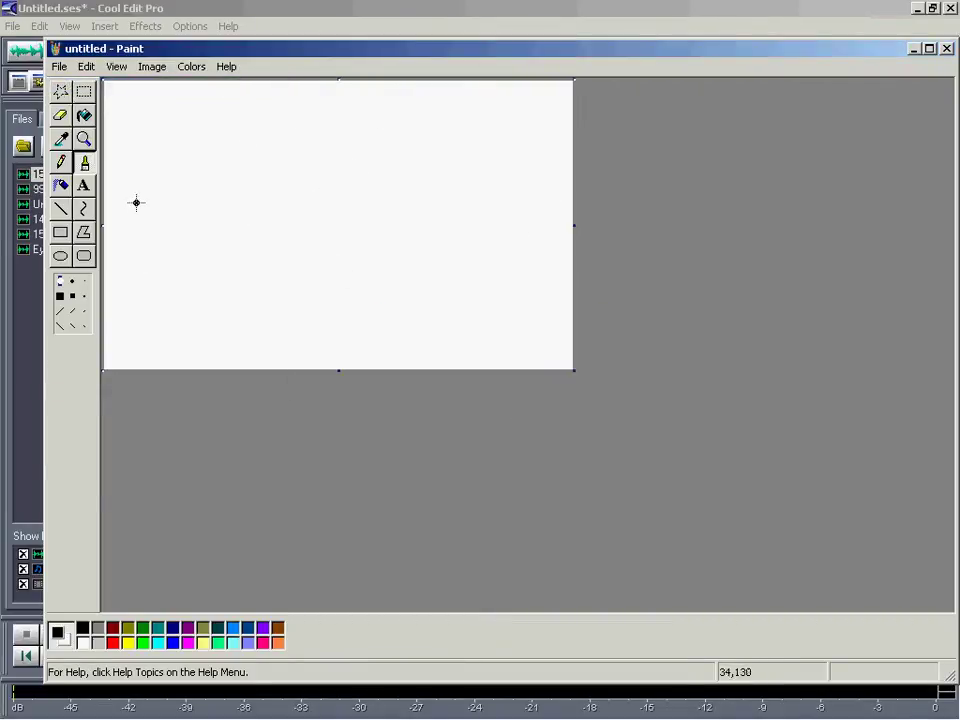
- Draw a line dipping in the middle, labelled L, M and H
mouse_move(119, 208)
mouse_down()
mouse_move(206, 207)
mouse_move(237, 232)
mouse_move(349, 251)
mouse_move(400, 244)
mouse_move(432, 213)
mouse_move(541, 214)
mouse_up()
mouse_move(158, 236)
mouse_down()
mouse_move(158, 261)
mouse_move(191, 261)
mouse_up()
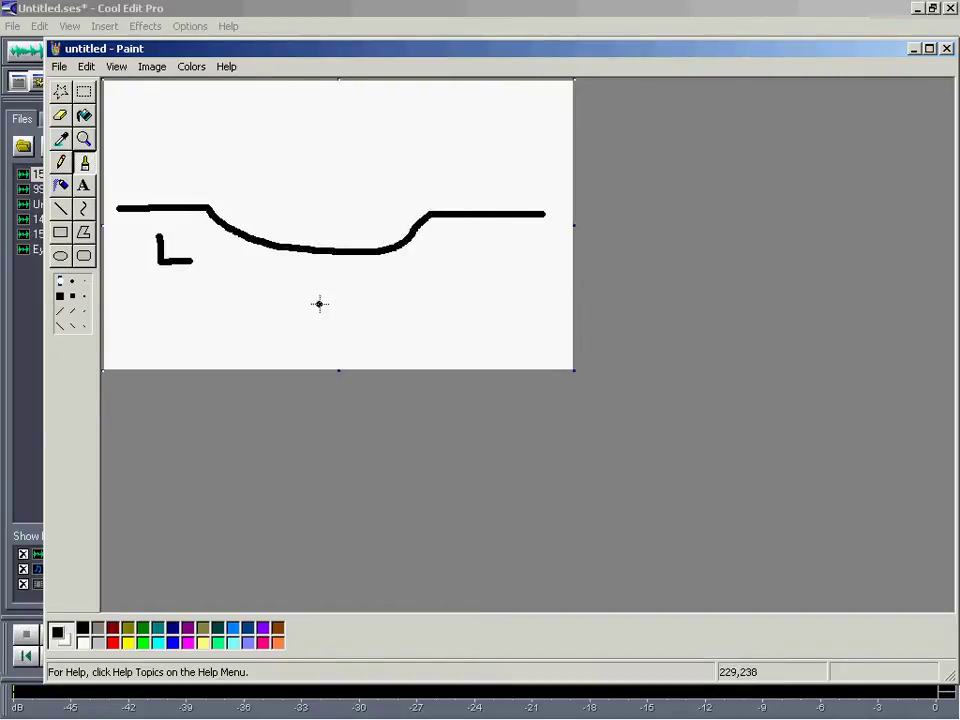
mouse_move(314, 296)
mouse_down()
mouse_move(315, 266)
mouse_move(352, 294)
mouse_up()
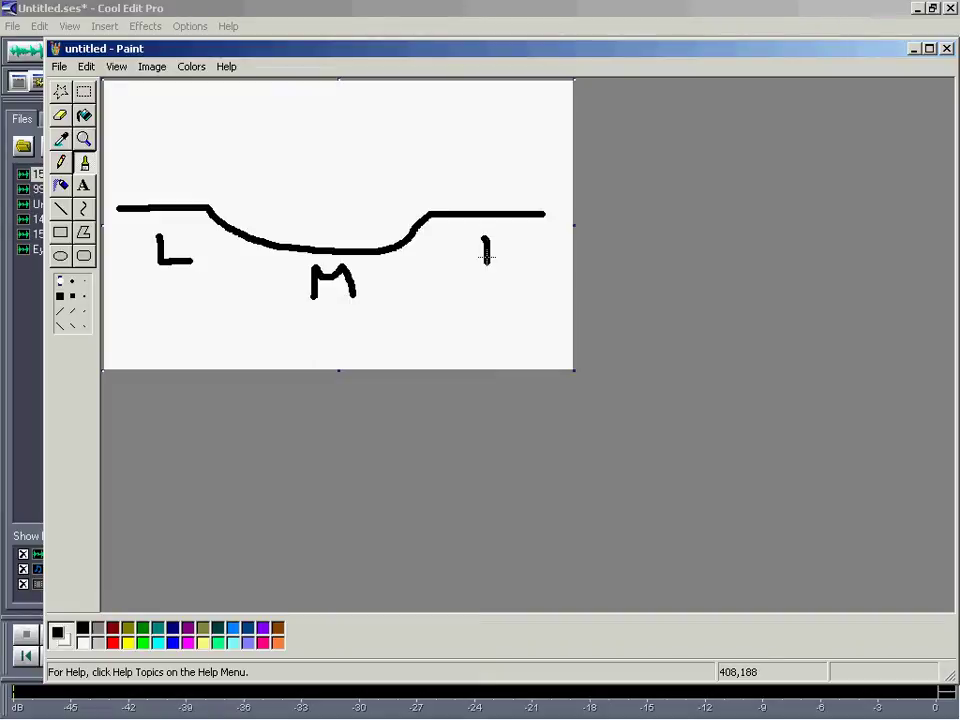
drag(486, 250, 508, 250)
drag(508, 237, 508, 266)
- Add a smiling oval in the dip with a flat reference line, then close Paint unsaved
mouse_move(378, 162)
mouse_down()
mouse_move(343, 161)
mouse_move(257, 189)
mouse_move(279, 227)
mouse_move(388, 231)
mouse_move(396, 172)
mouse_move(380, 163)
mouse_move(315, 205)
mouse_move(358, 205)
mouse_move(364, 186)
mouse_up()
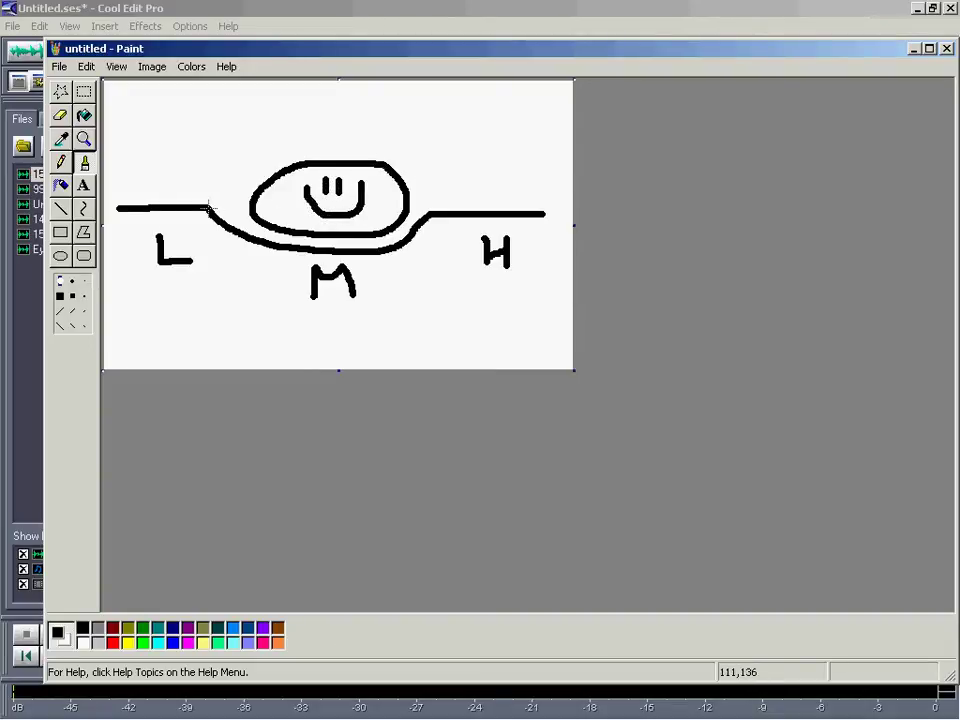
drag(203, 208, 457, 208)
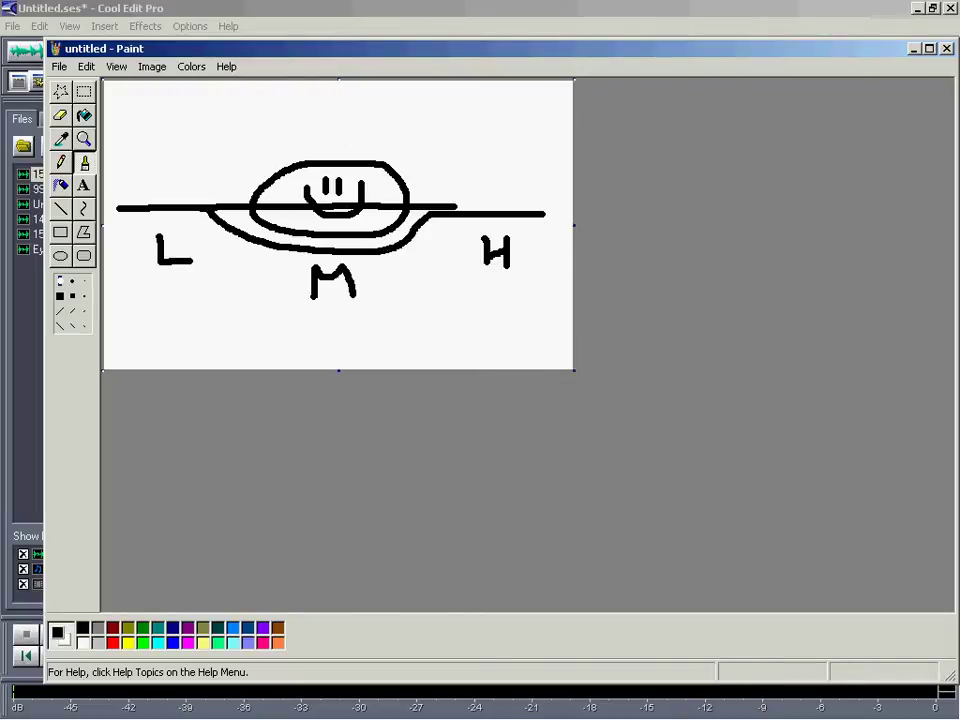
click(945, 48)
click(495, 394)
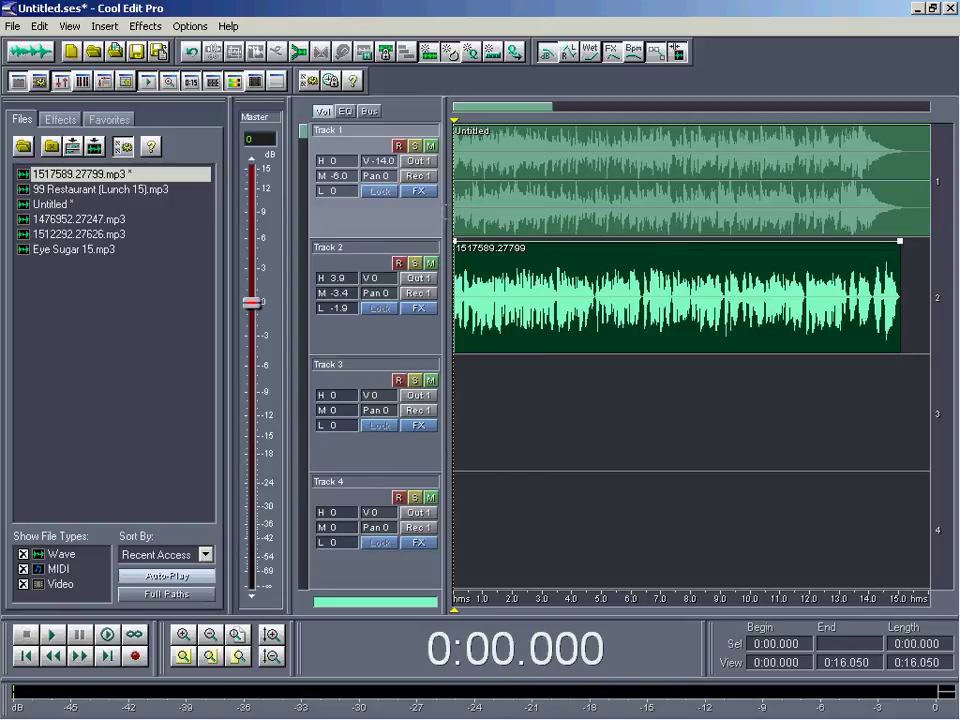
mouse_move(447, 213)
mouse_down()
mouse_move(420, 213)
mouse_move(447, 213)
mouse_up()
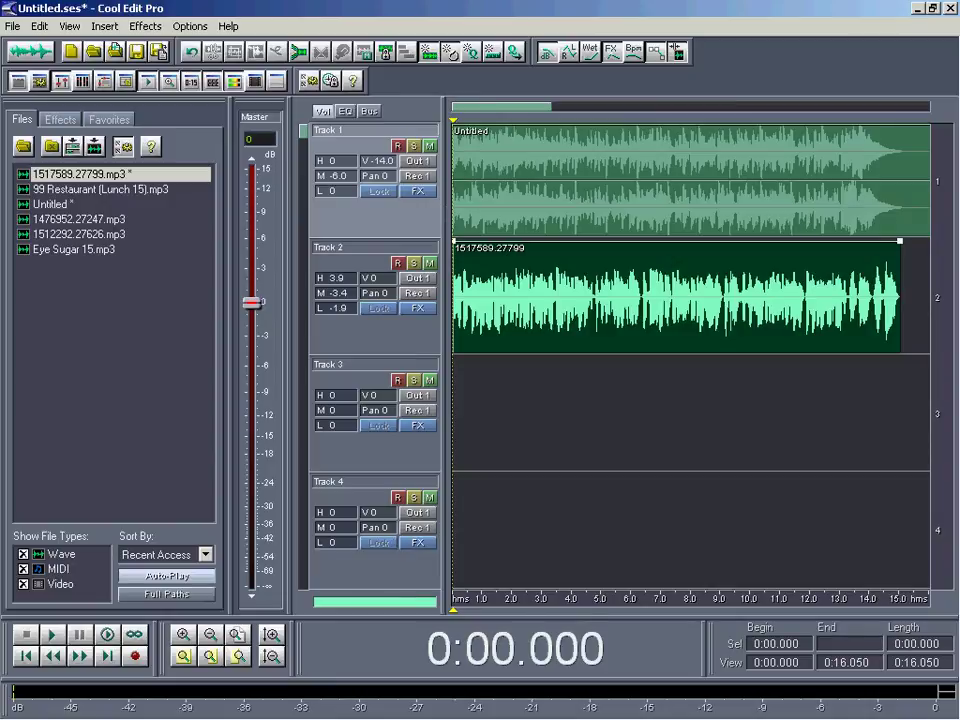